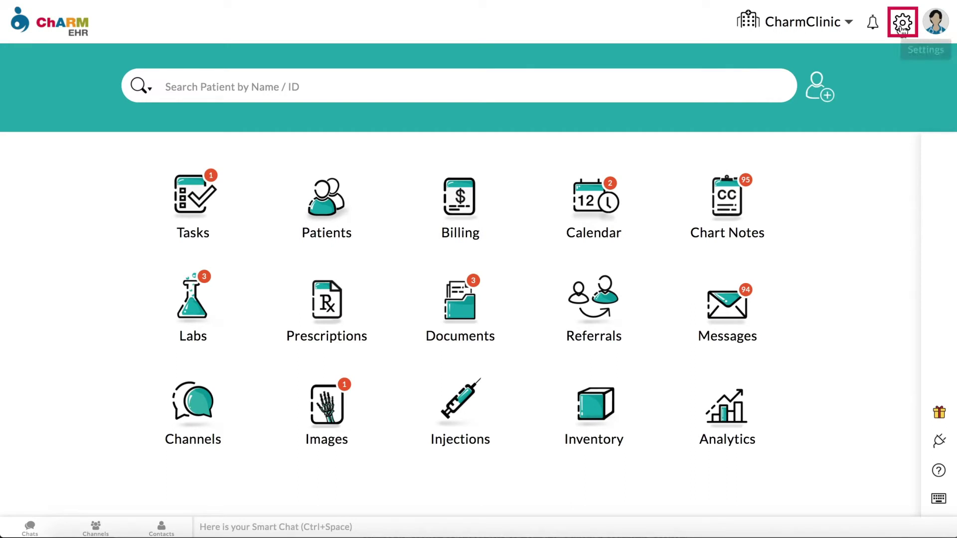
# - Upload Diabetes Patient Self Care.jpeg as a Handouts document filed in the Diabetes folder
pyautogui.click(903, 25)
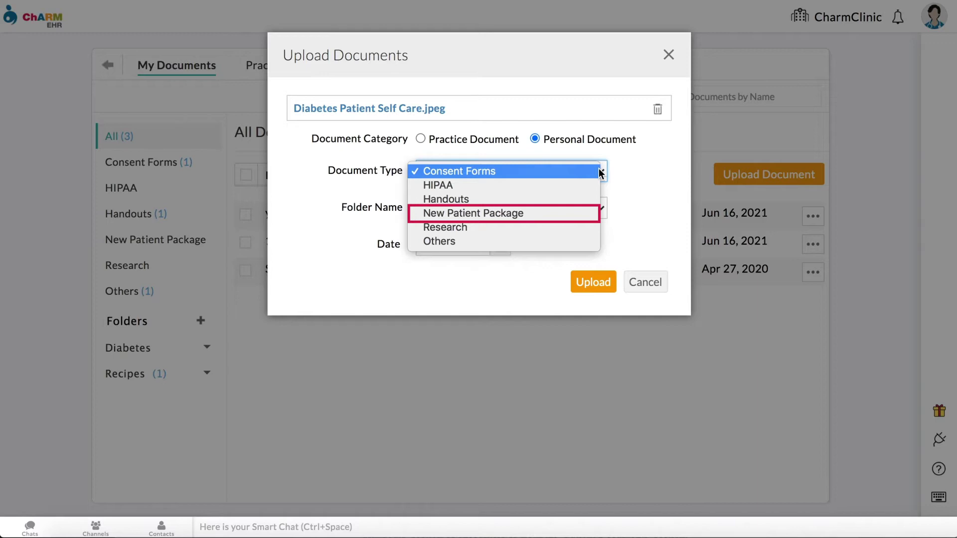
pyautogui.click(595, 197)
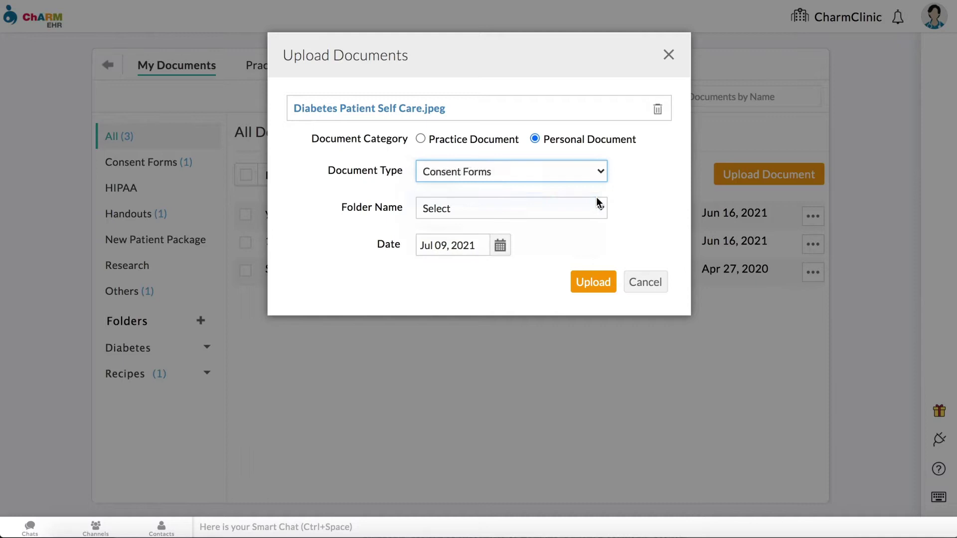
pyautogui.click(597, 206)
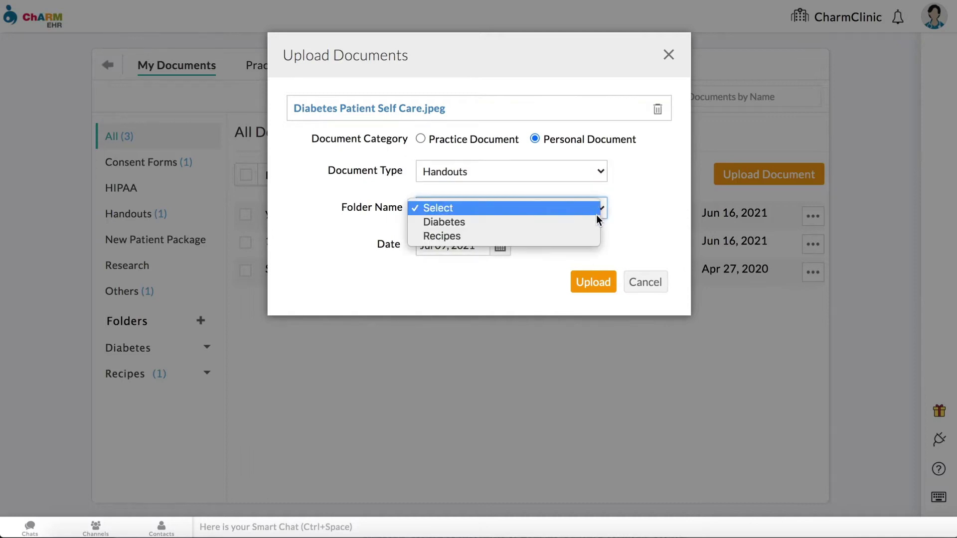
pyautogui.click(595, 222)
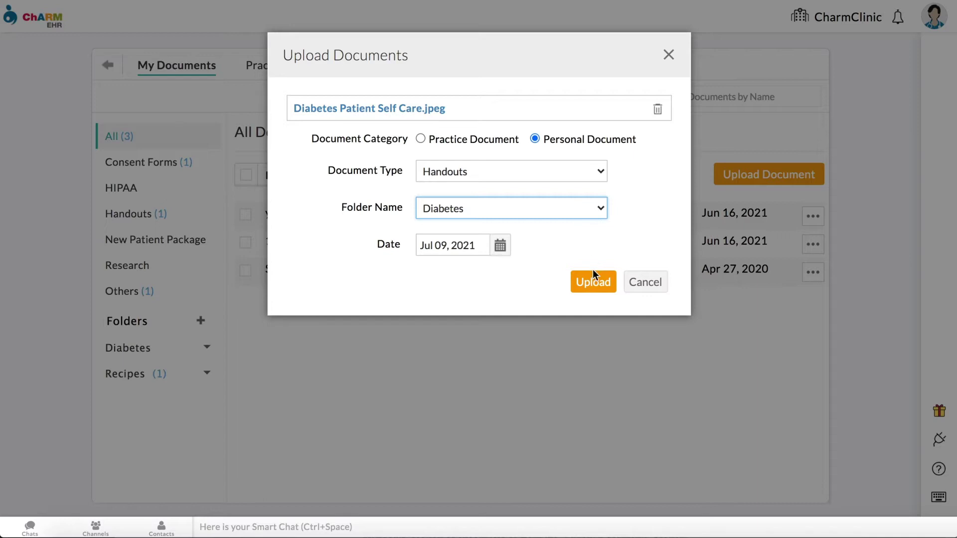
pyautogui.click(595, 285)
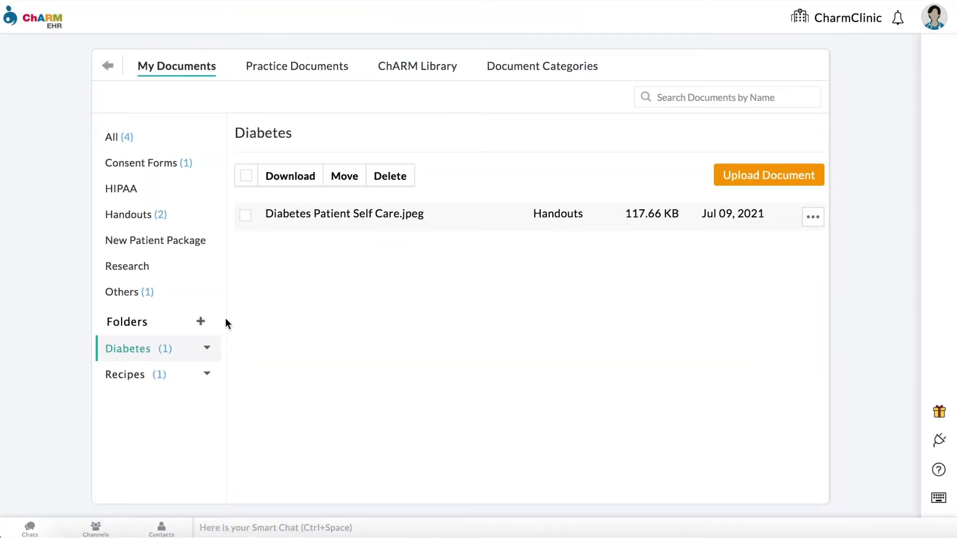
pyautogui.click(201, 322)
pyautogui.write('Self Care')
pyautogui.press('Return')
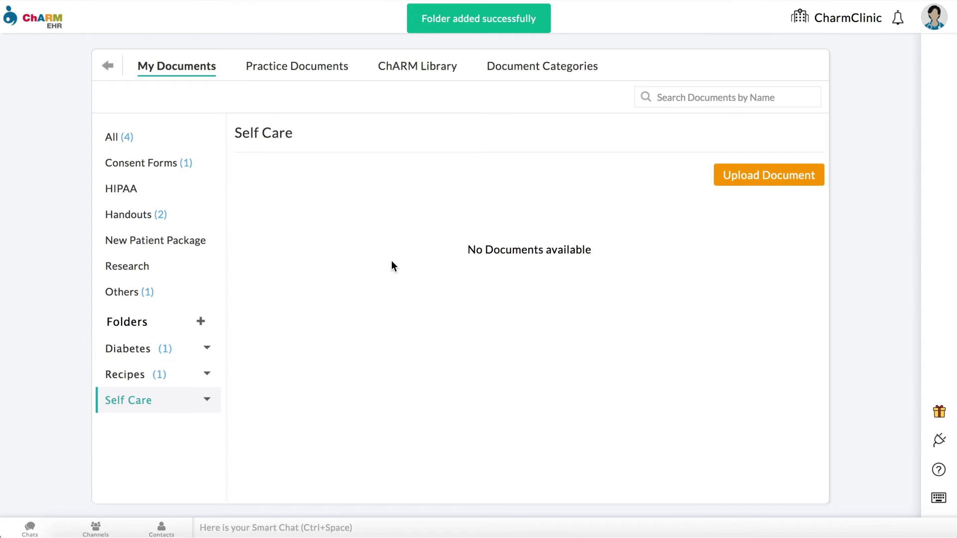
# - Move the uploaded handout from the Diabetes folder into the Self Care folder
pyautogui.click(154, 351)
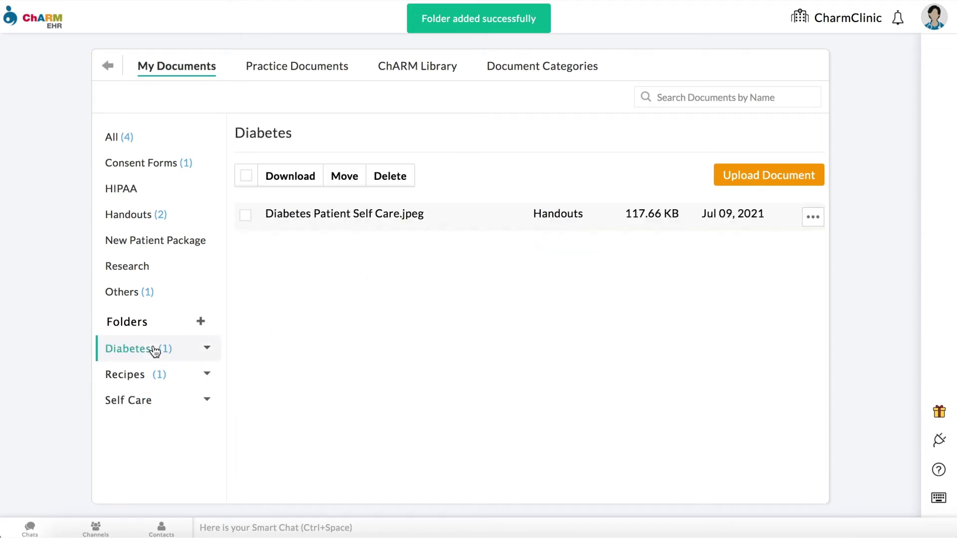
pyautogui.click(812, 220)
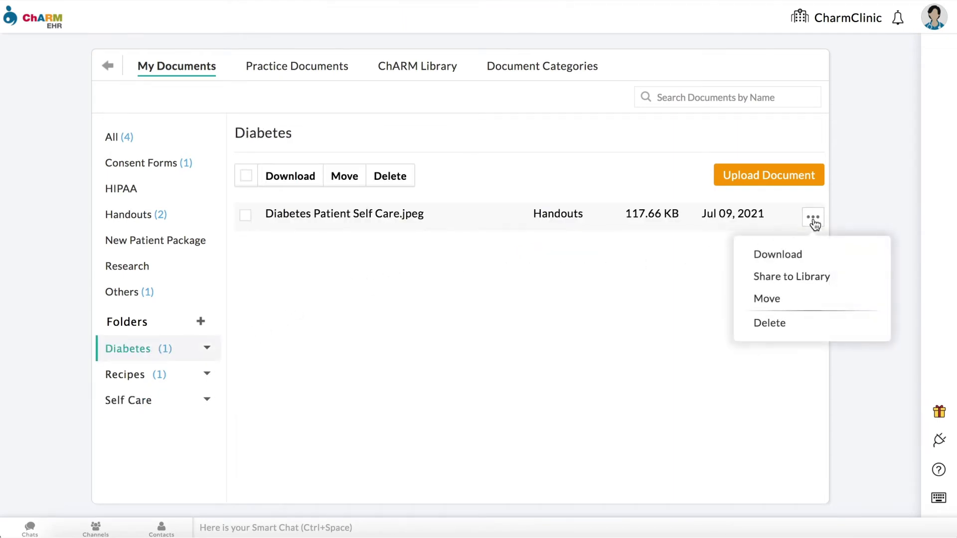
pyautogui.click(800, 305)
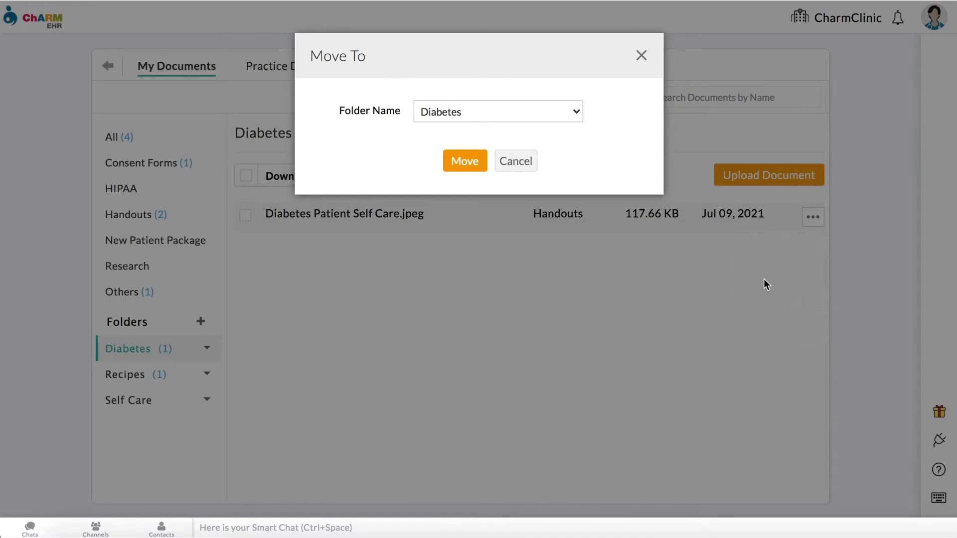
pyautogui.click(567, 112)
pyautogui.click(565, 136)
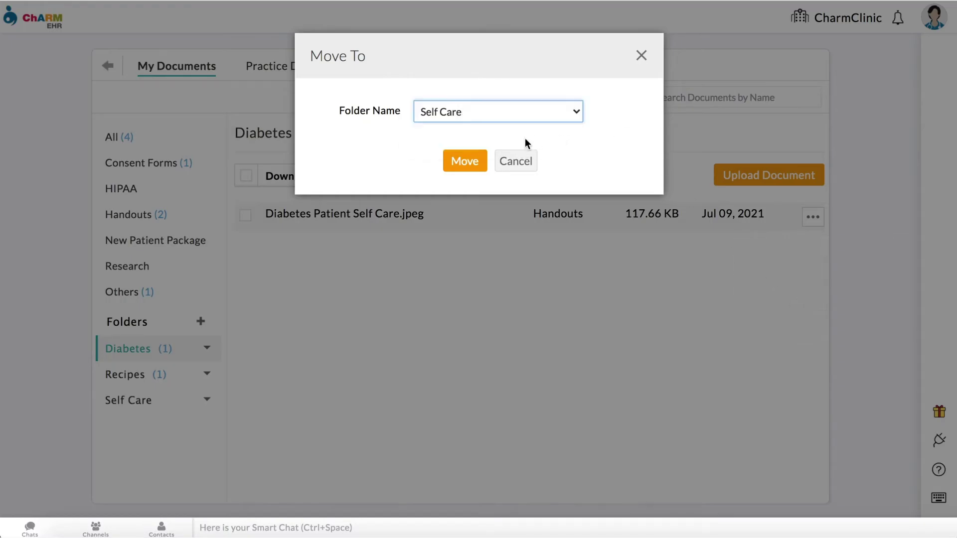
pyautogui.click(465, 160)
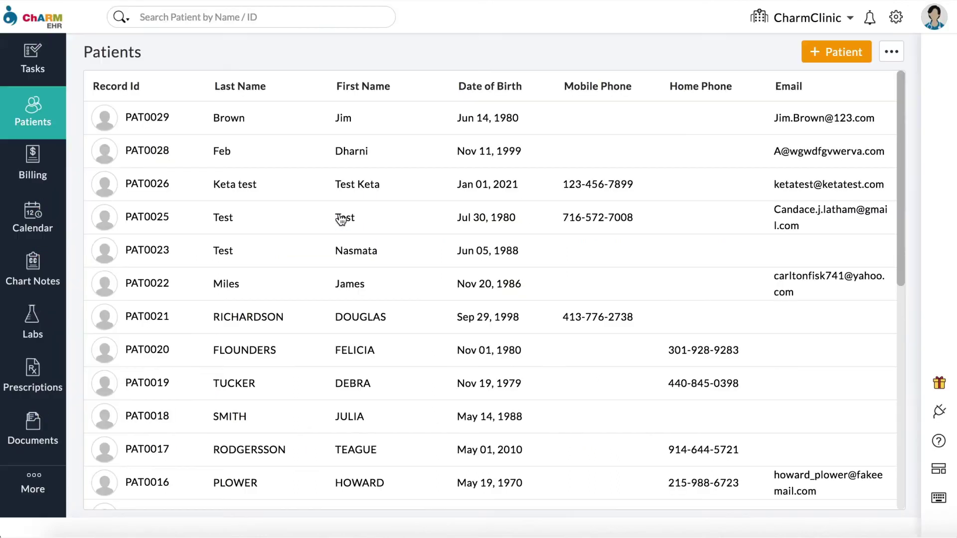
pyautogui.click(341, 121)
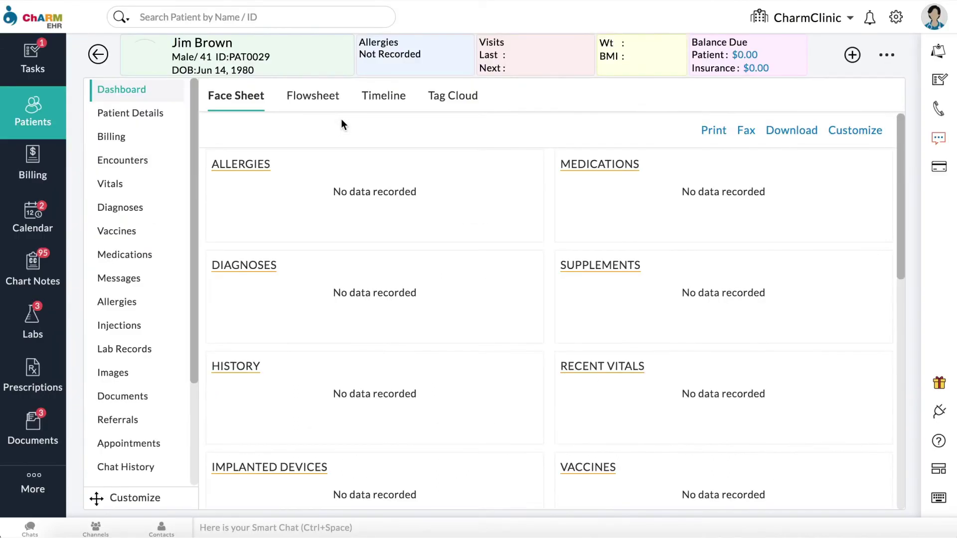
pyautogui.click(150, 397)
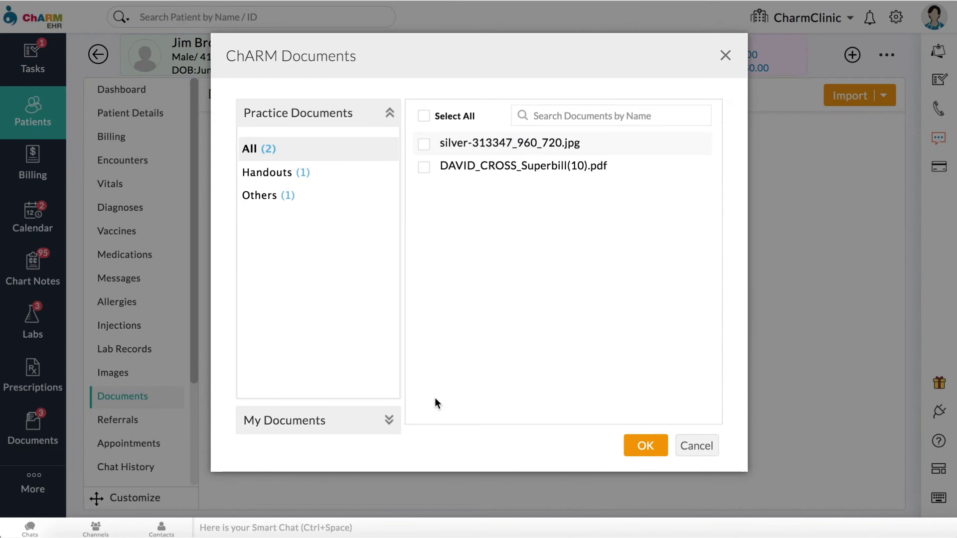
pyautogui.click(390, 420)
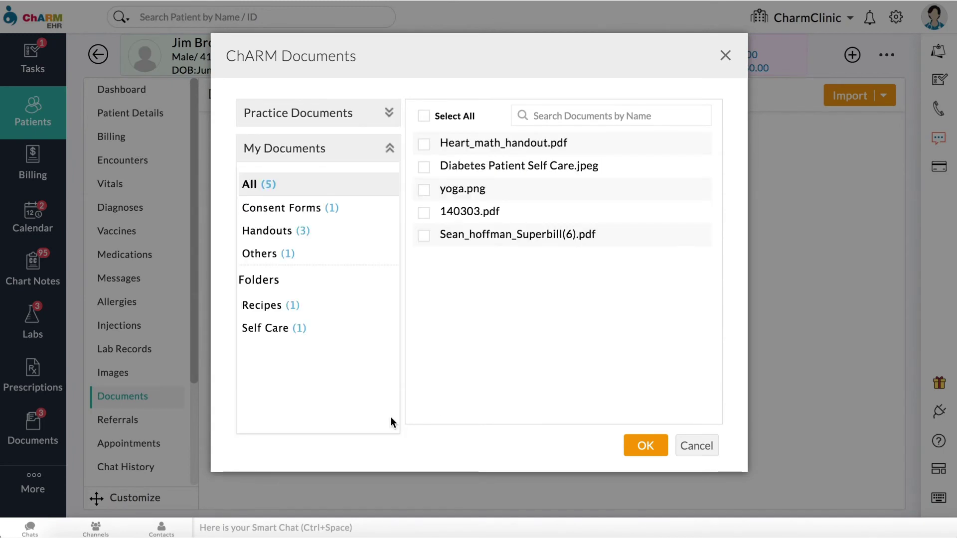
pyautogui.click(302, 327)
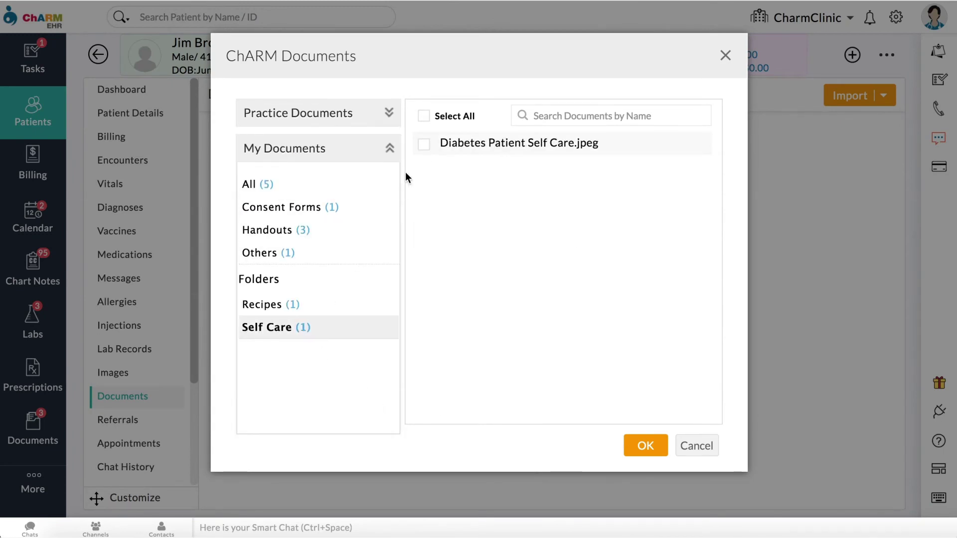
pyautogui.click(423, 146)
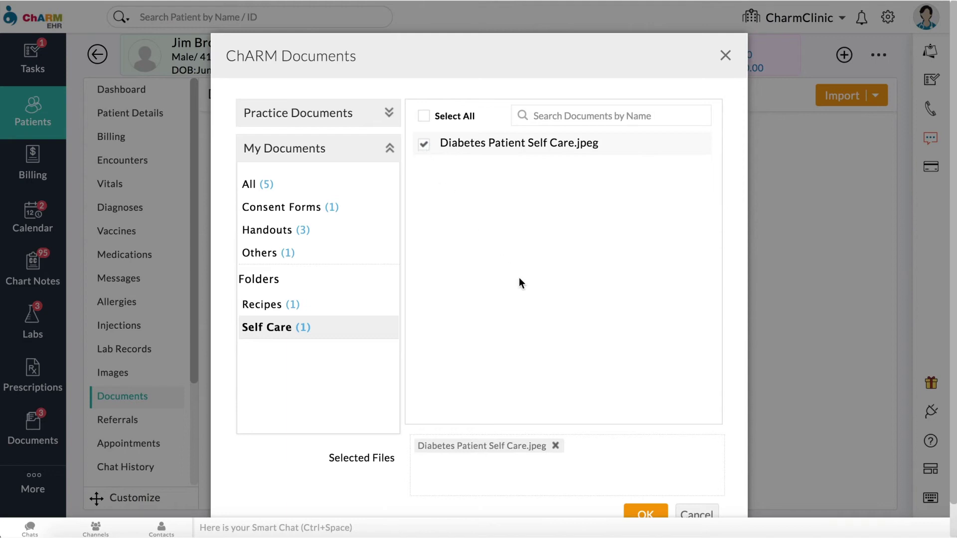
pyautogui.scroll(-2, 537, 310)
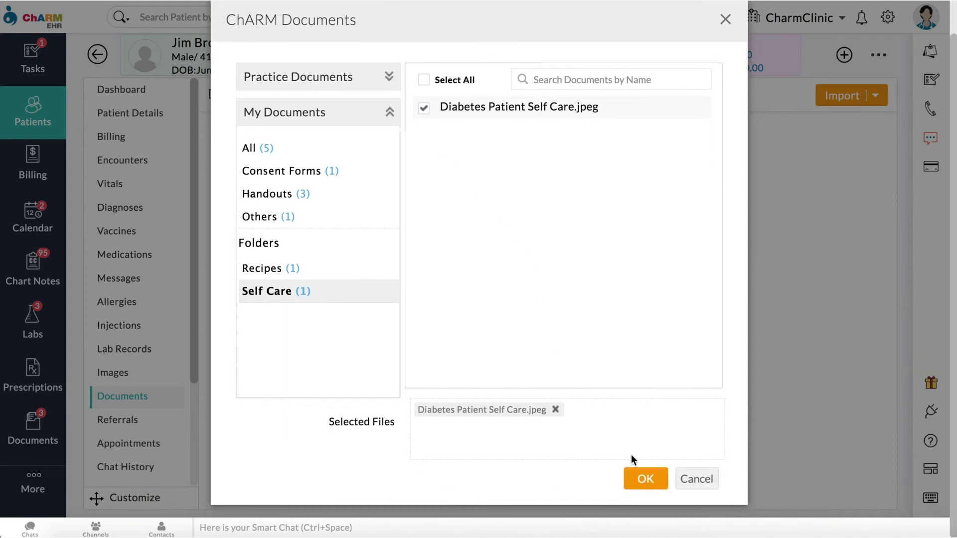
pyautogui.click(643, 477)
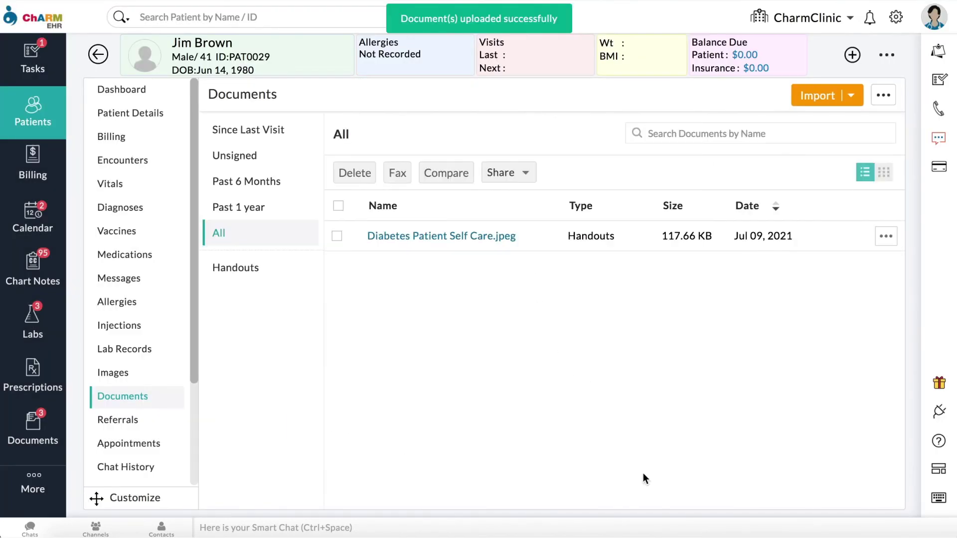
pyautogui.click(169, 398)
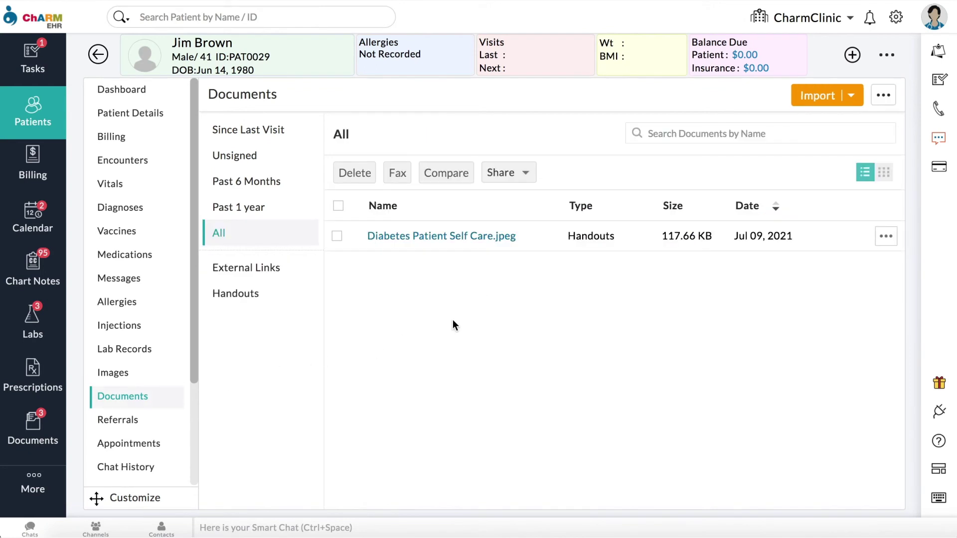
# - Review the available document import options before leaving the patient's chart
pyautogui.click(846, 96)
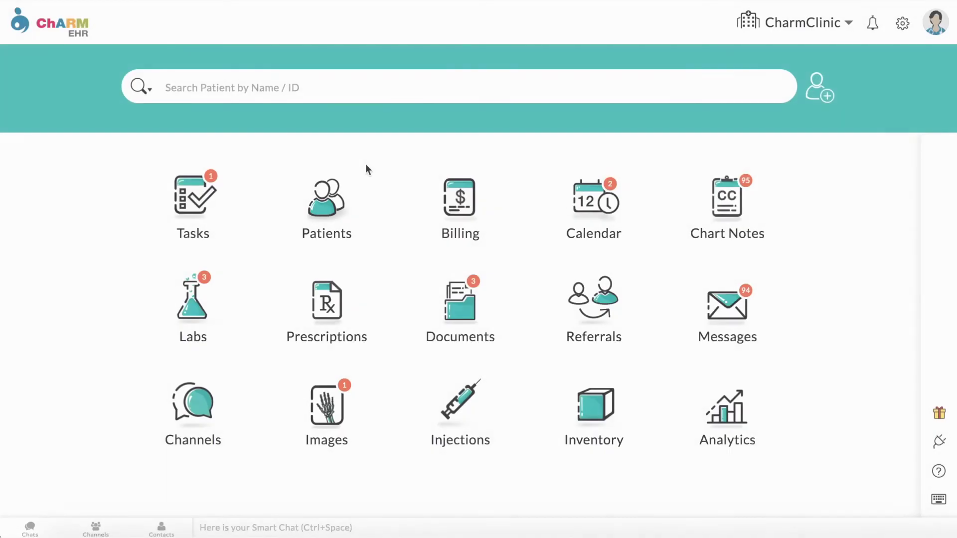
pyautogui.click(338, 211)
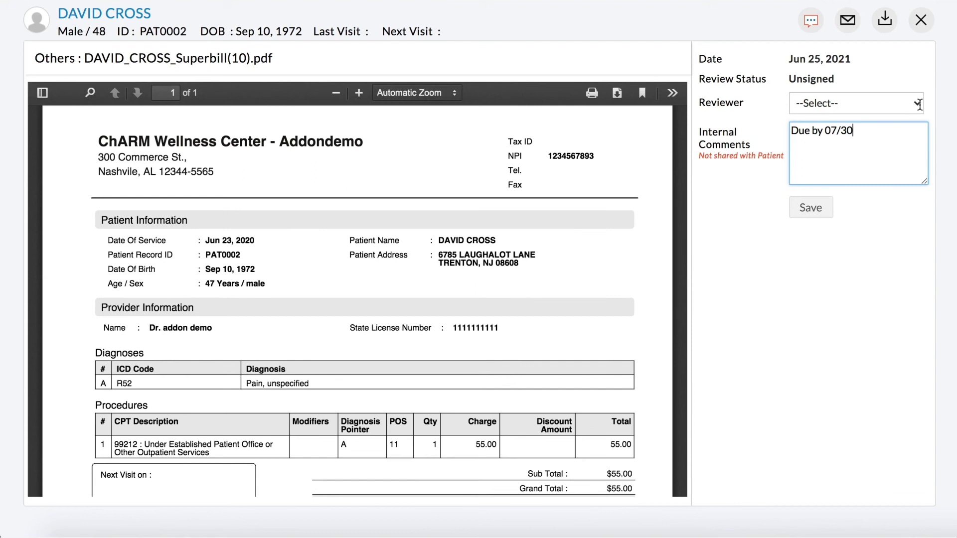
pyautogui.click(919, 104)
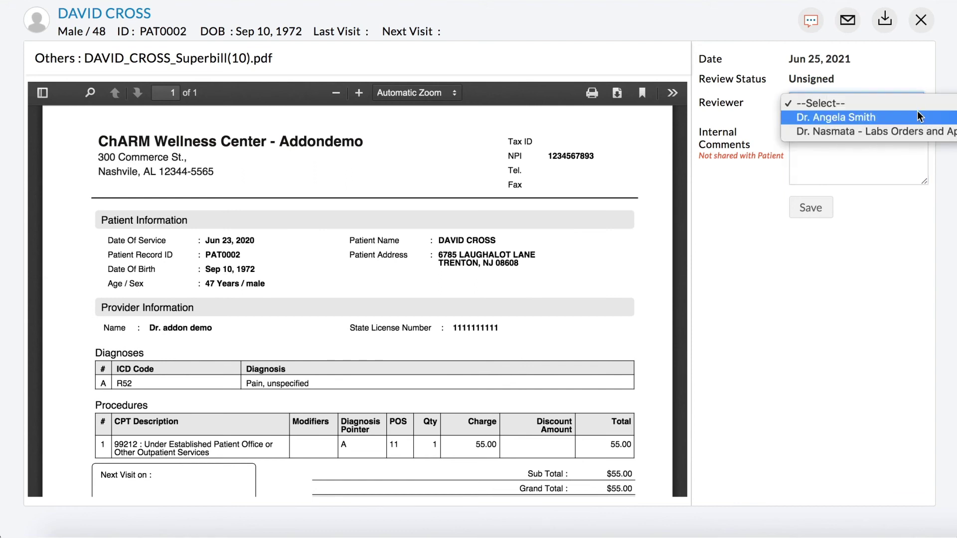
pyautogui.click(917, 118)
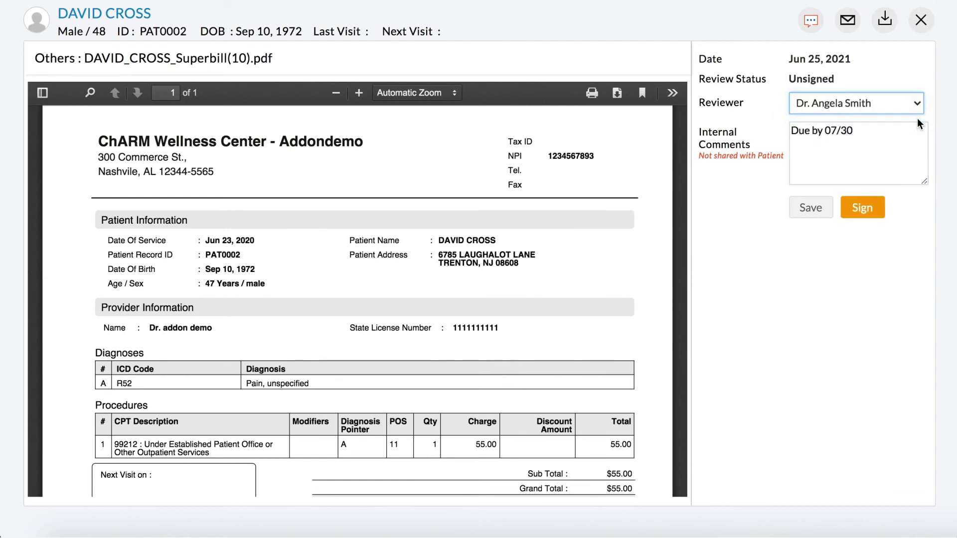